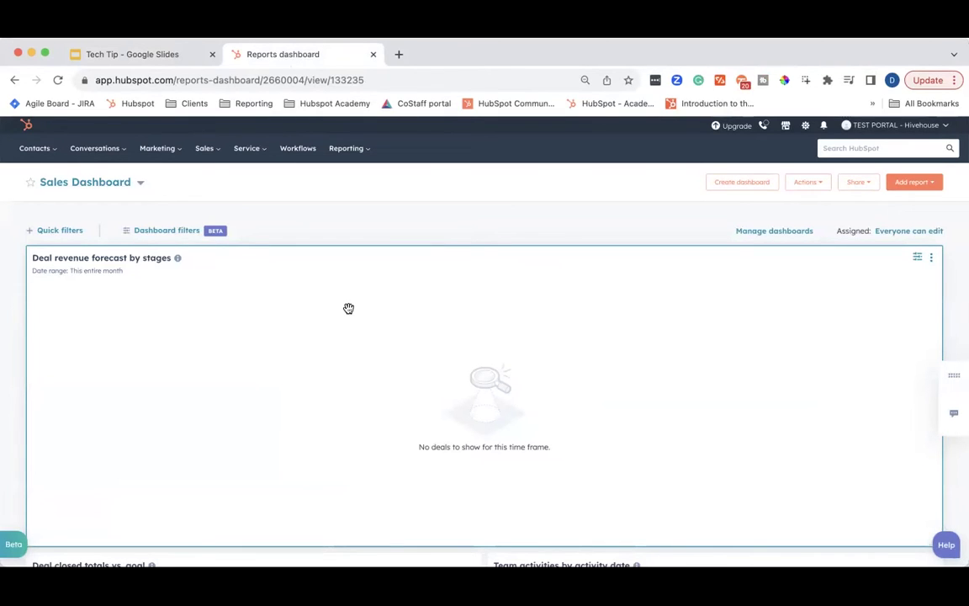
# Go to the Properties page in the account settings.
pyautogui.click(806, 125)
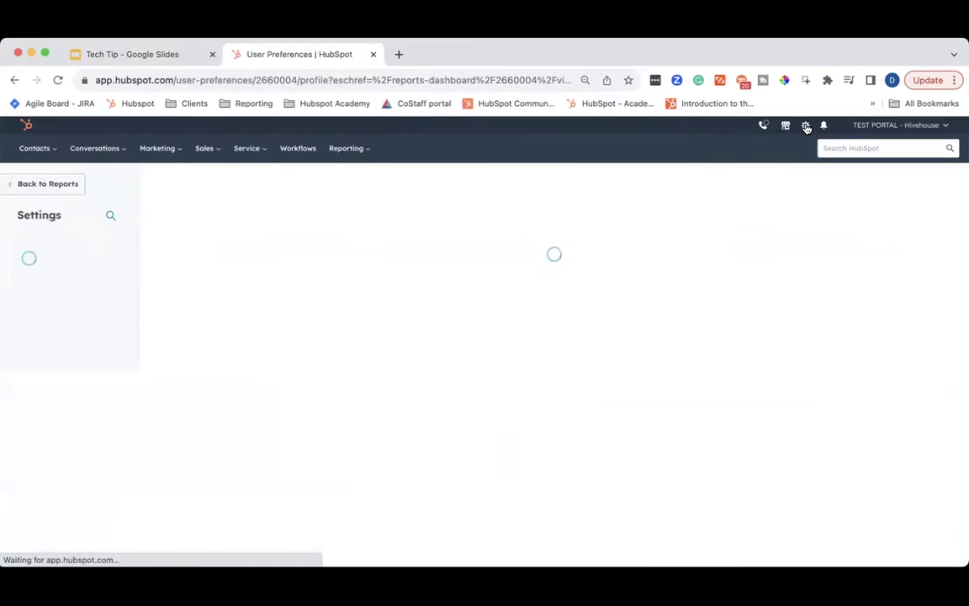
pyautogui.scroll(-3, 38, 505)
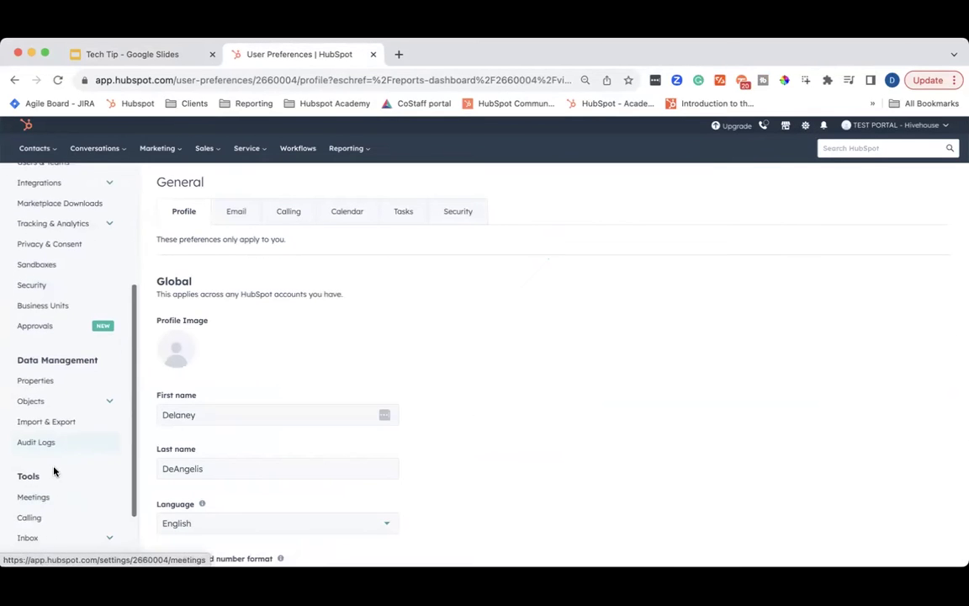
pyautogui.click(48, 385)
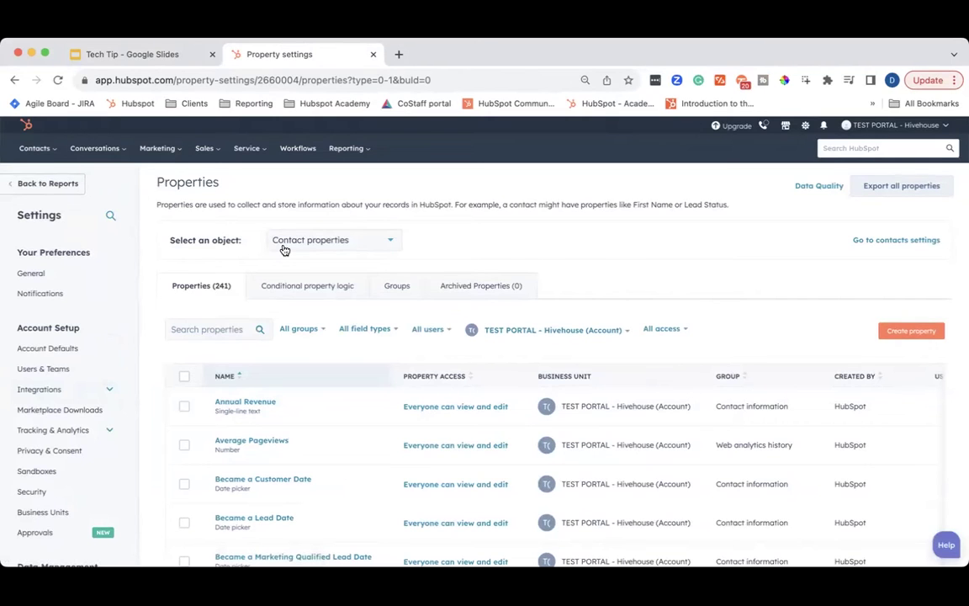
# Search for 'lead status', open the Lead Status property, and scroll through its options.
pyautogui.click(188, 329)
pyautogui.write('lead status')
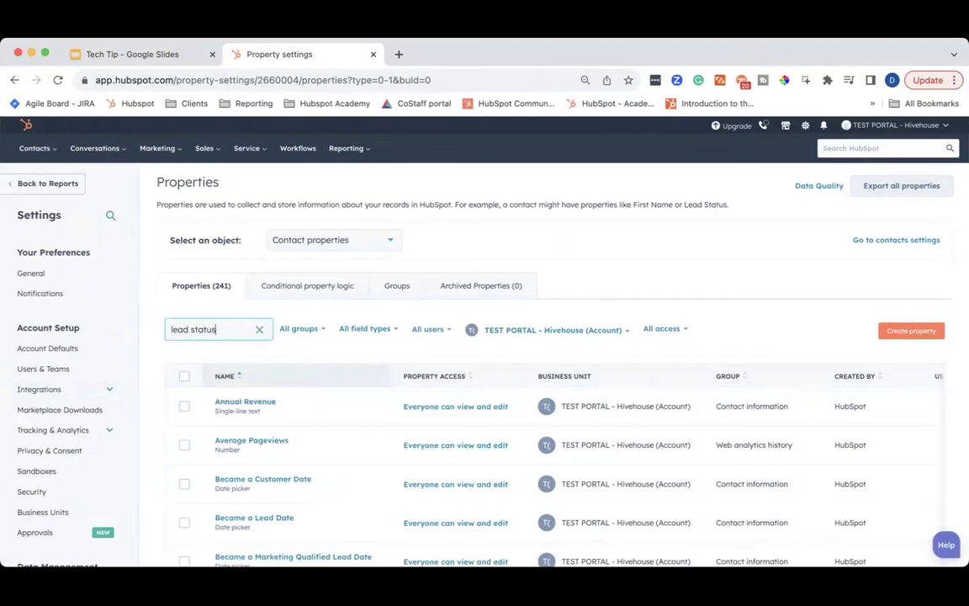
pyautogui.click(240, 403)
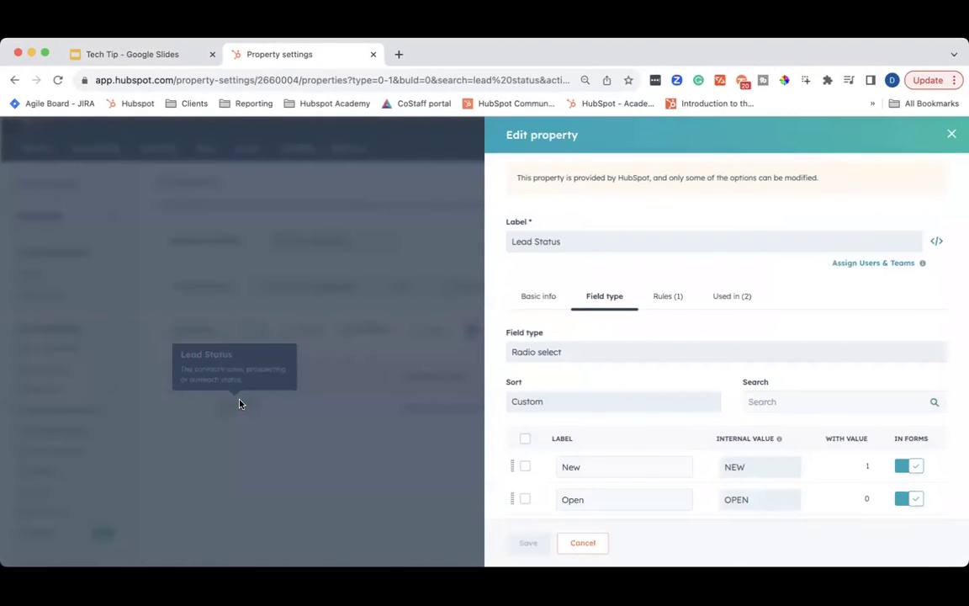
pyautogui.scroll(-2, 757, 372)
pyautogui.scroll(-4, 758, 373)
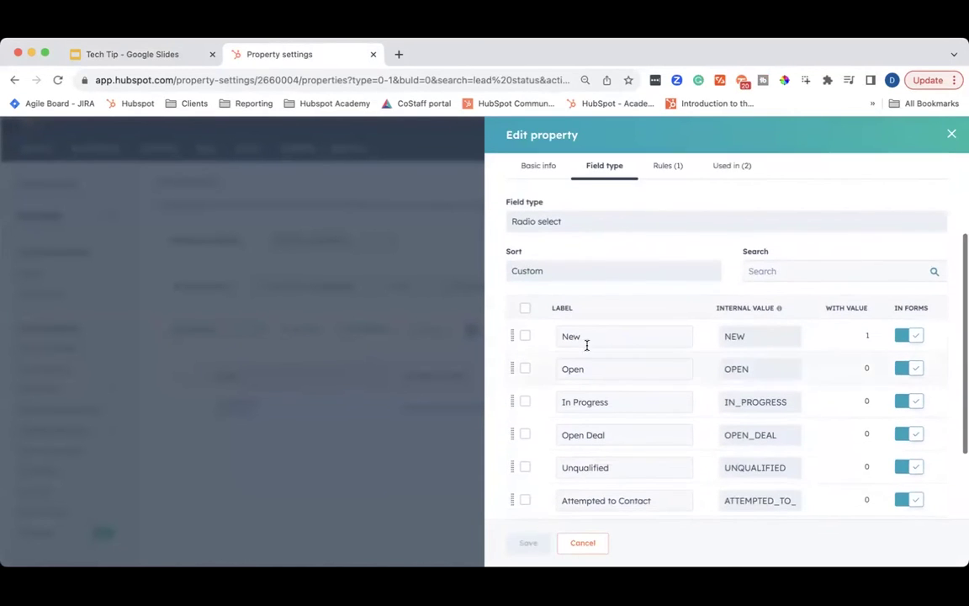
pyautogui.scroll(-1, 741, 436)
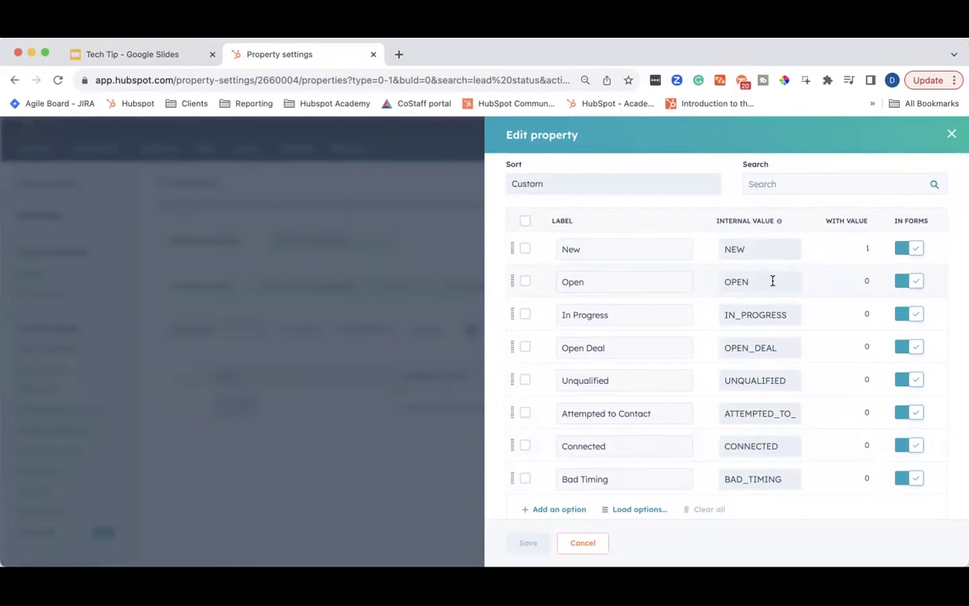
# Delete the Open option from Lead Status and add an empty option row.
pyautogui.click(526, 283)
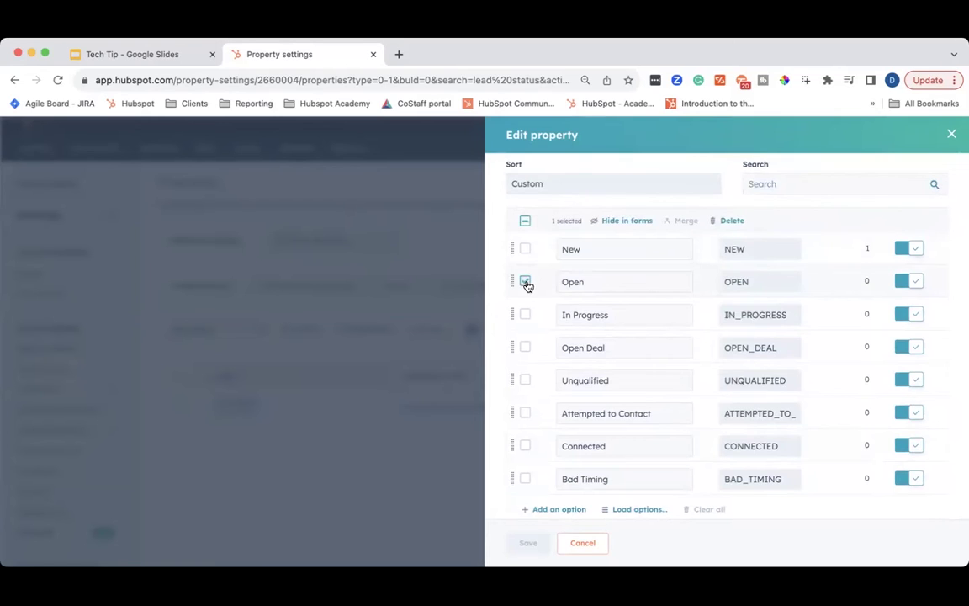
pyautogui.click(731, 221)
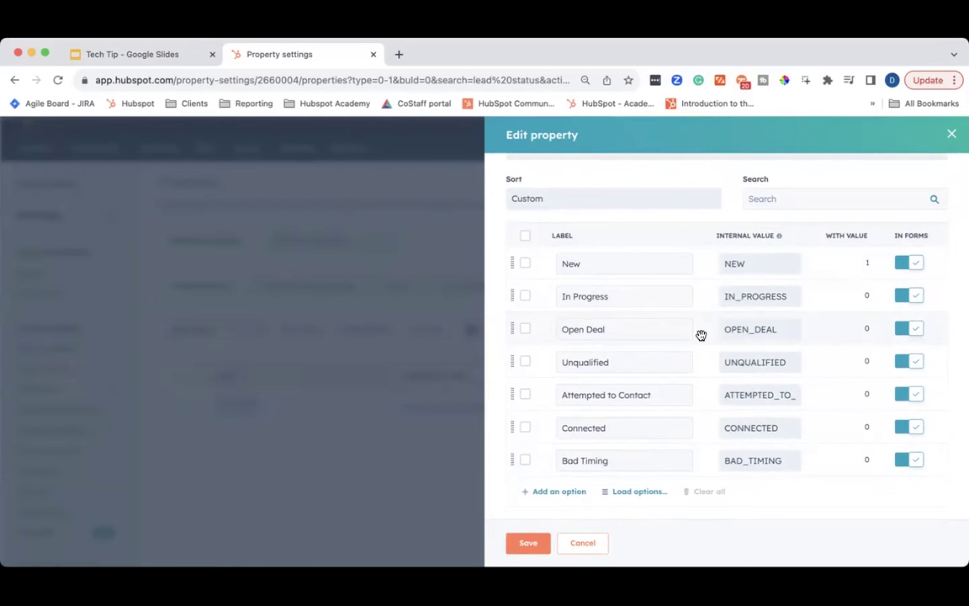
pyautogui.click(552, 493)
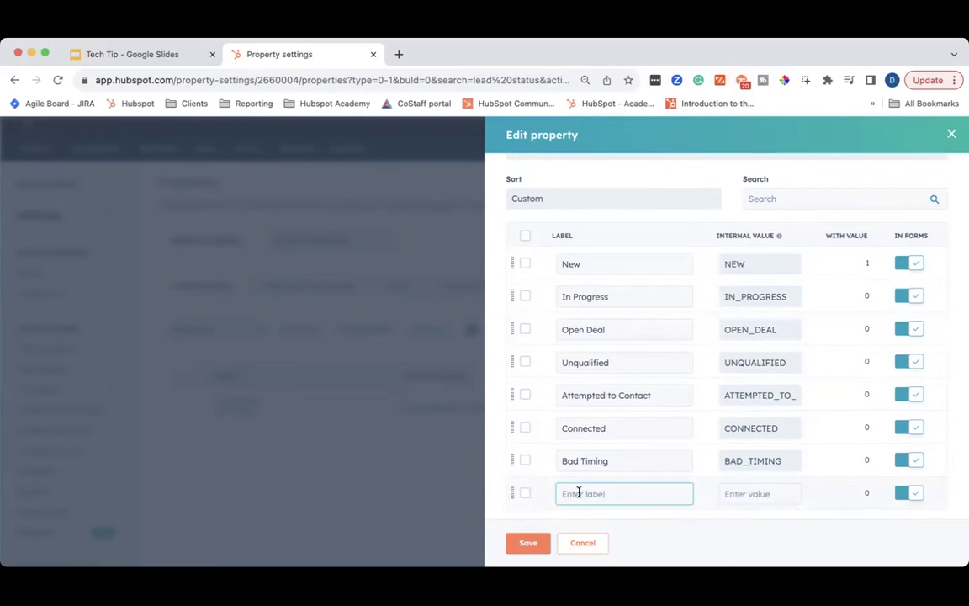
# Label the new option 'In Trial', move it just below Connected, and save.
pyautogui.write('In Trial')
pyautogui.moveTo(510, 499); pyautogui.dragTo(513, 453)
pyautogui.scroll(-1, 591, 461)
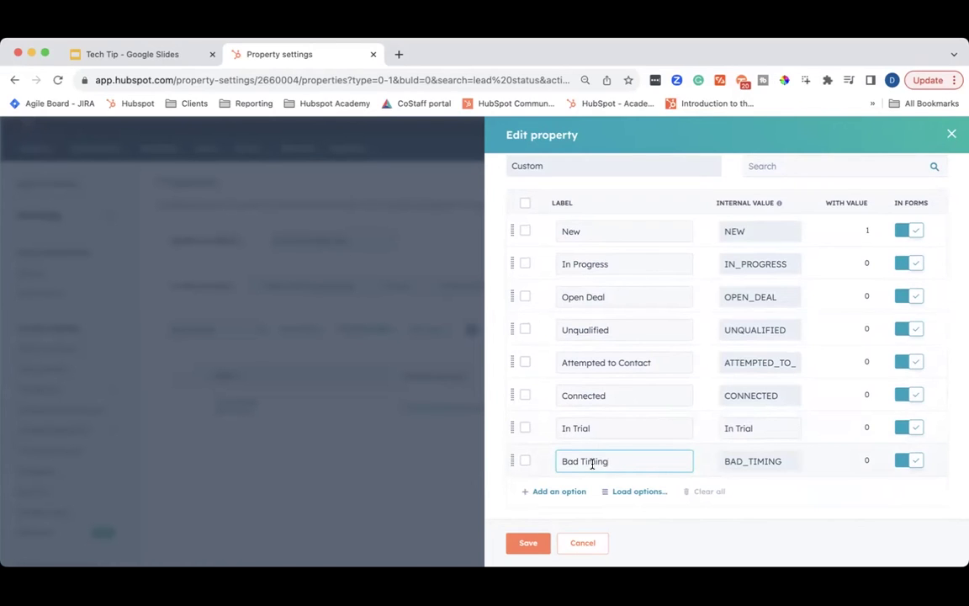
pyautogui.click(530, 543)
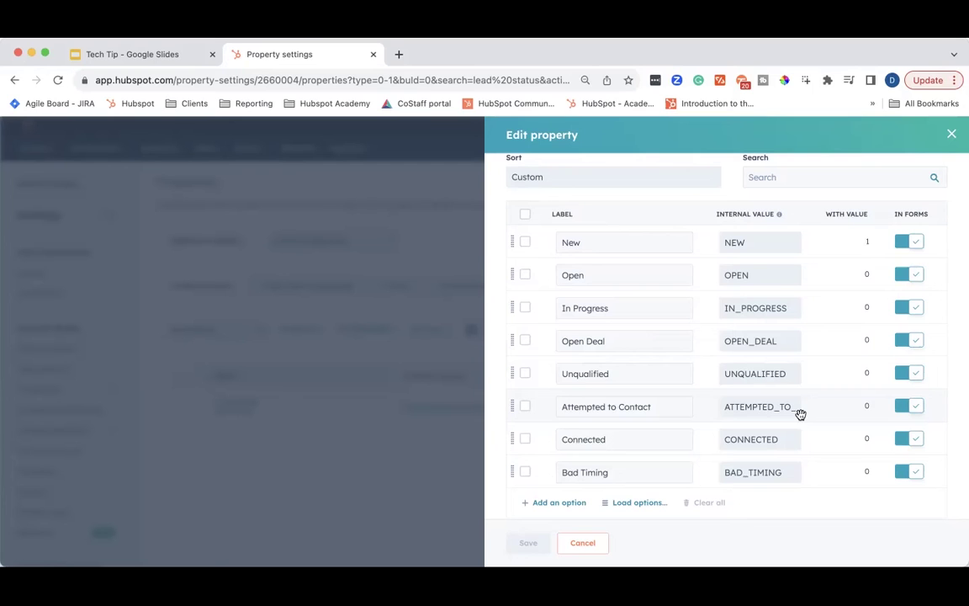
# Close the property editor and open the '[Tech Tip] Lead Status to Connected' workflow.
pyautogui.click(600, 548)
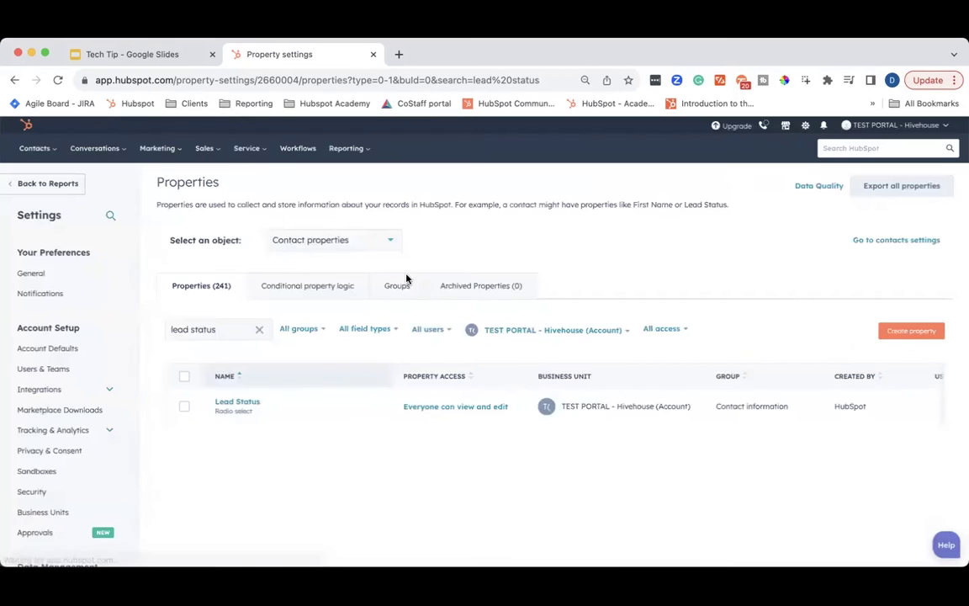
pyautogui.click(298, 149)
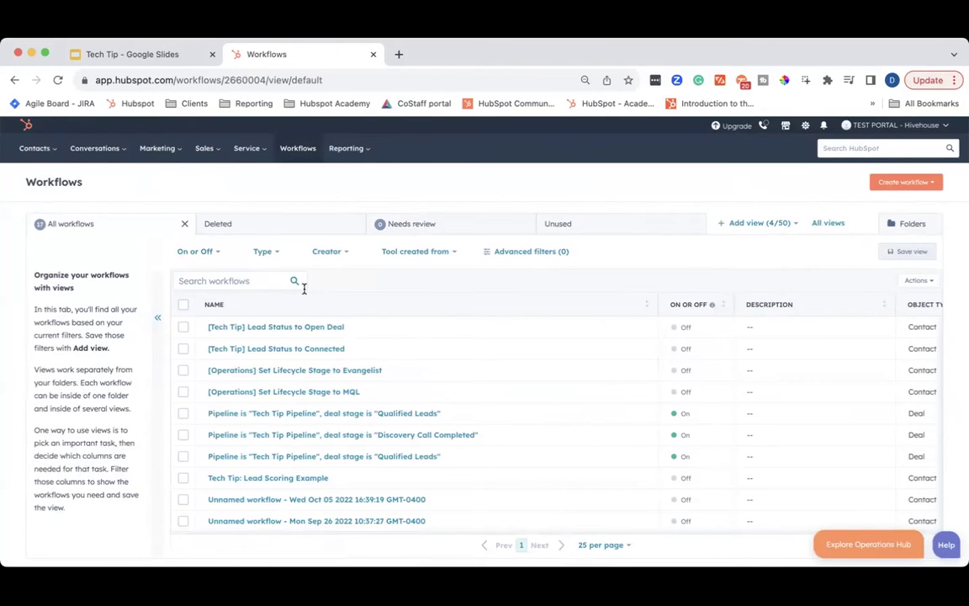
pyautogui.click(252, 352)
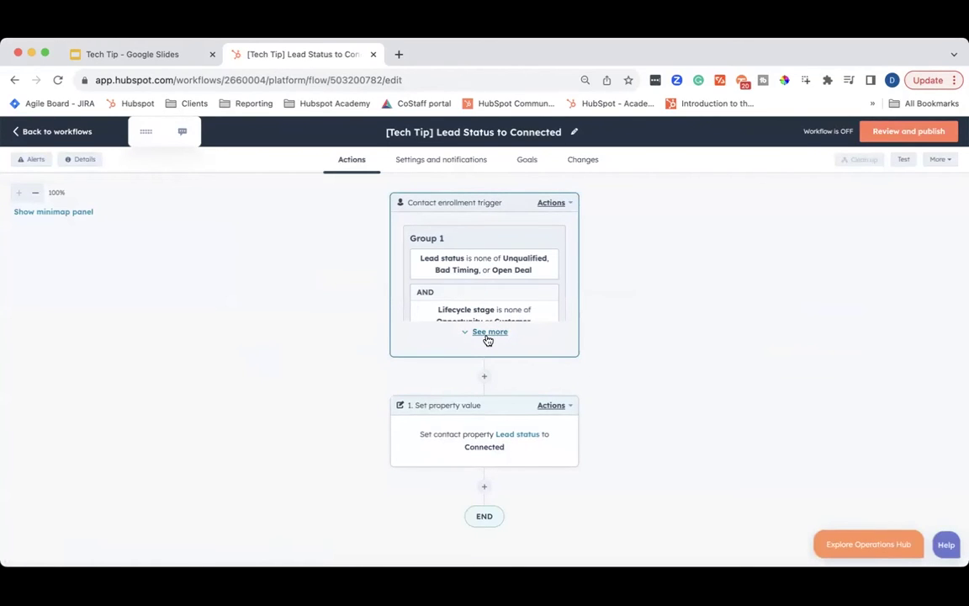
# Expand and scroll through all of the trigger's filter groups, then return to the workflows list.
pyautogui.click(489, 333)
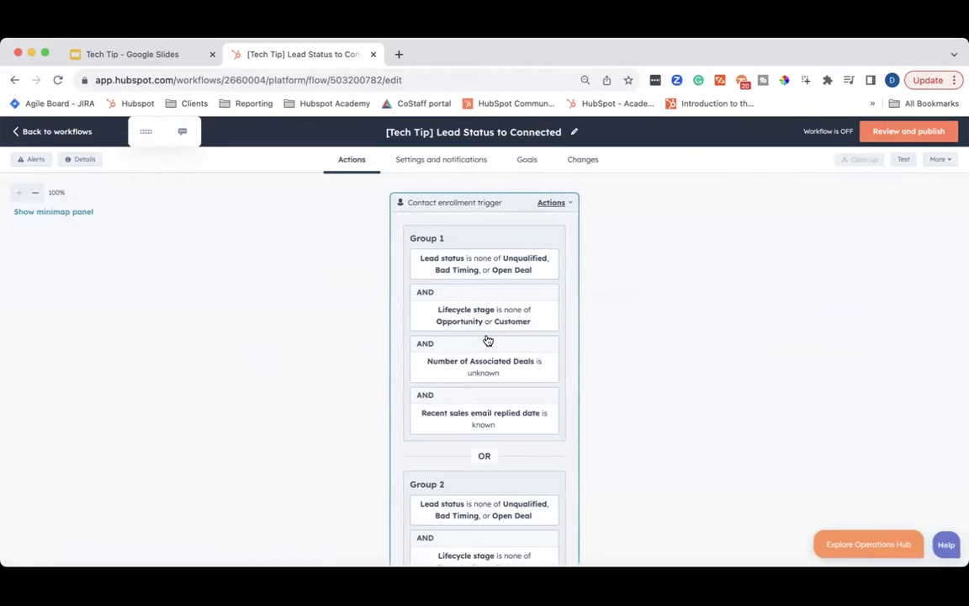
pyautogui.scroll(-1, 514, 402)
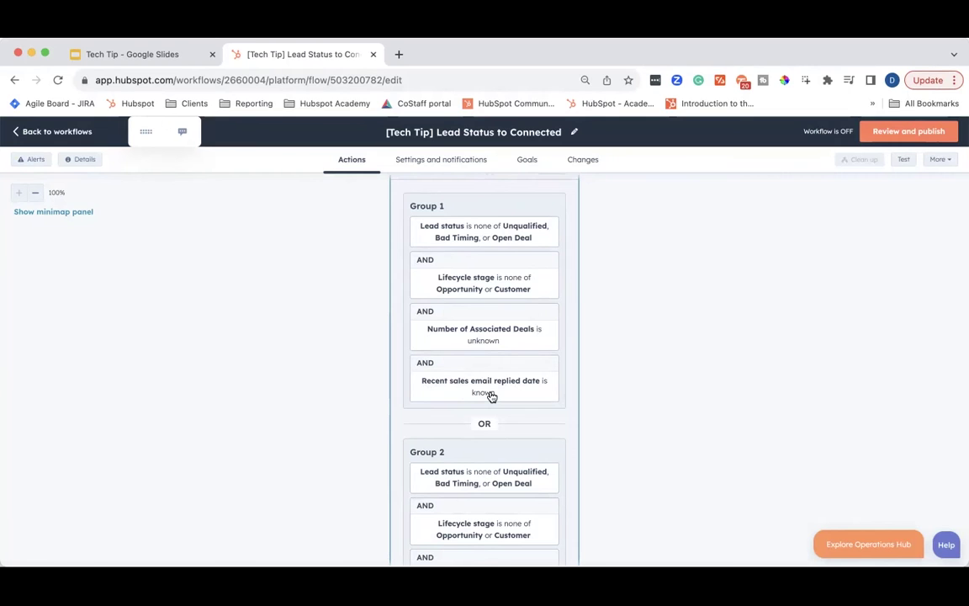
pyautogui.scroll(-5, 492, 397)
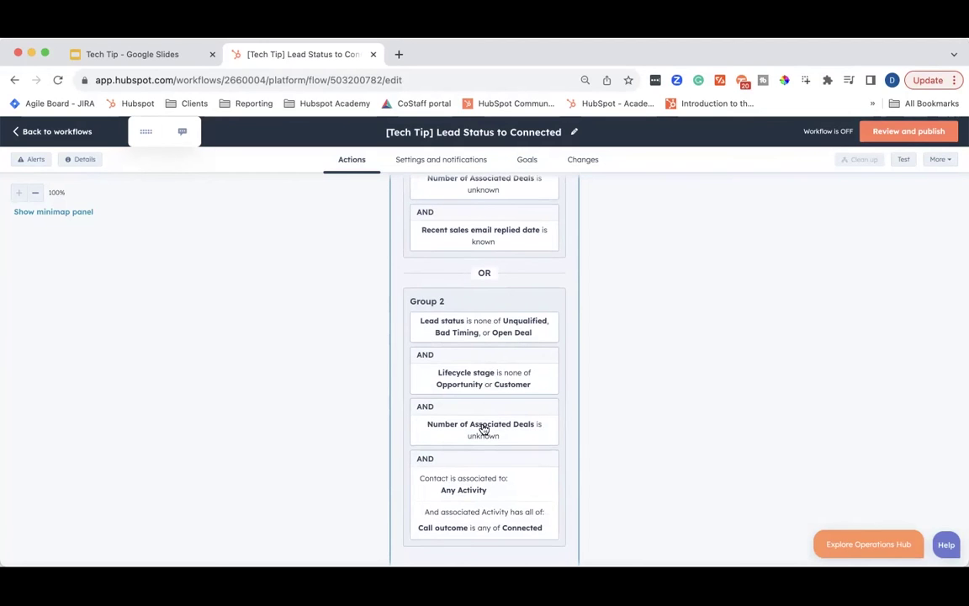
pyautogui.scroll(-2, 484, 429)
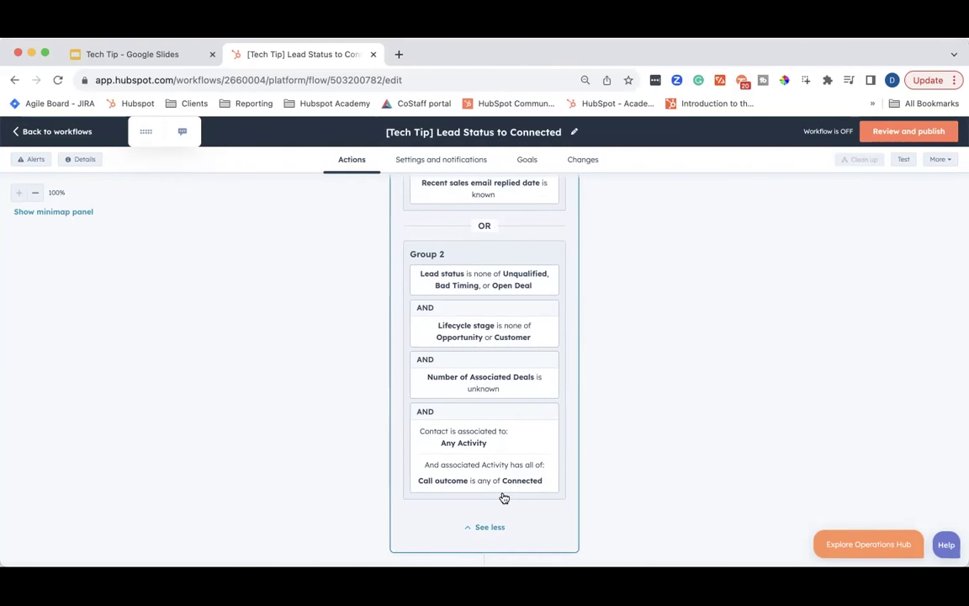
pyautogui.click(59, 131)
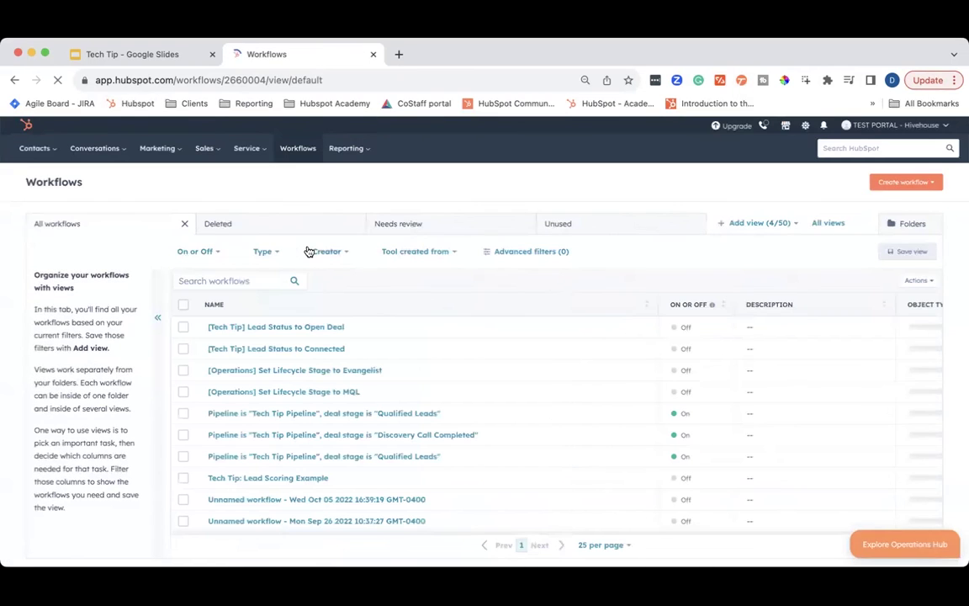
# Open '[Tech Tip] Lead Status to Open Deal' and expand its trigger to show both groups.
pyautogui.click(280, 328)
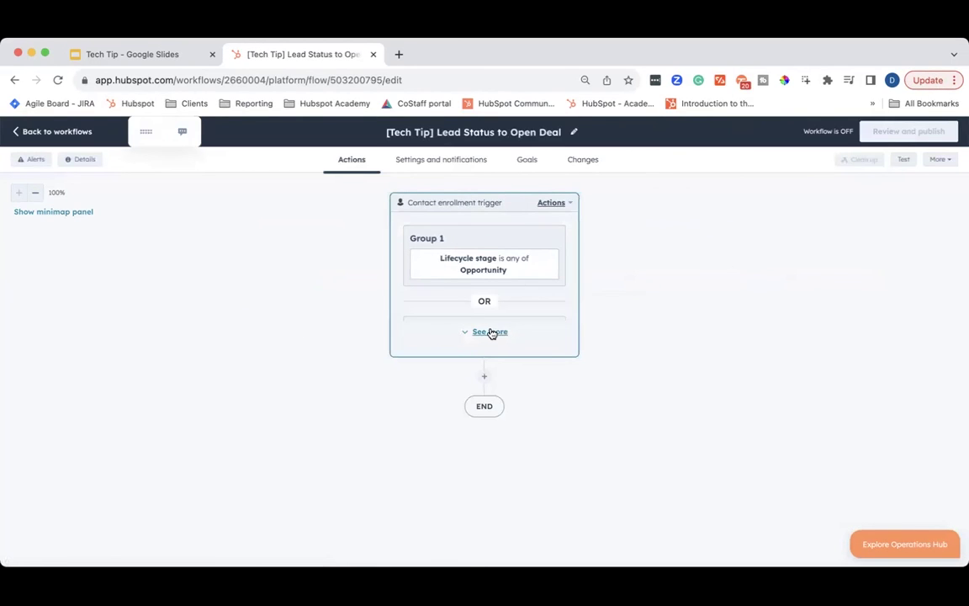
pyautogui.click(488, 333)
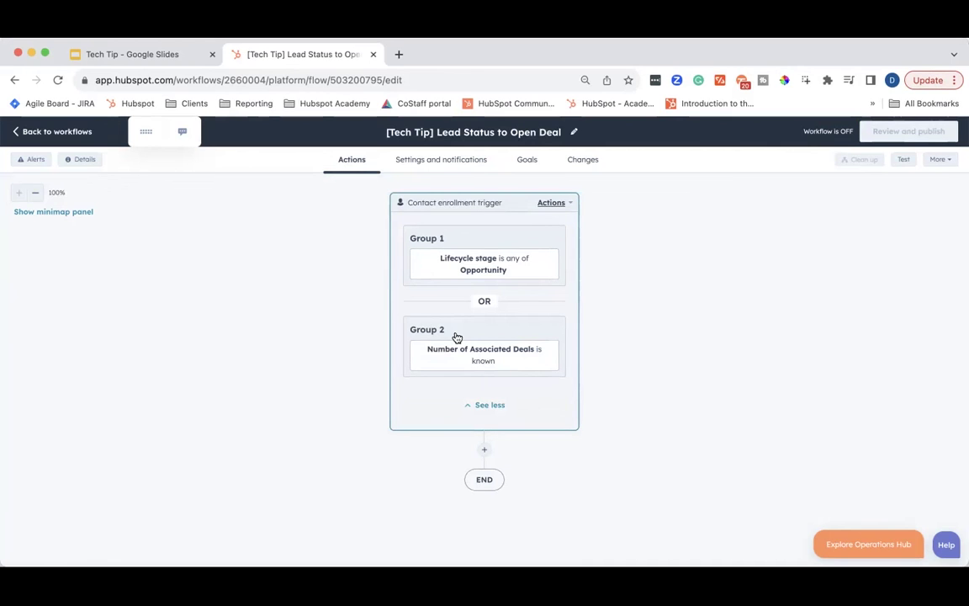
pyautogui.scroll(-2, 576, 417)
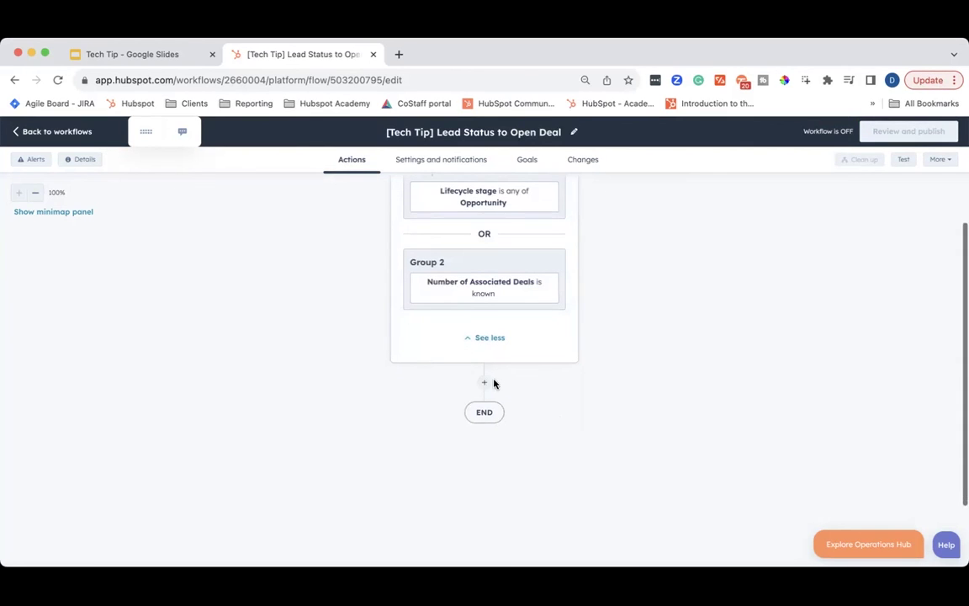
# Add a Set property value action after the trigger setting Lead status to Open Deal, and save it.
pyautogui.click(486, 383)
pyautogui.scroll(-6, 148, 502)
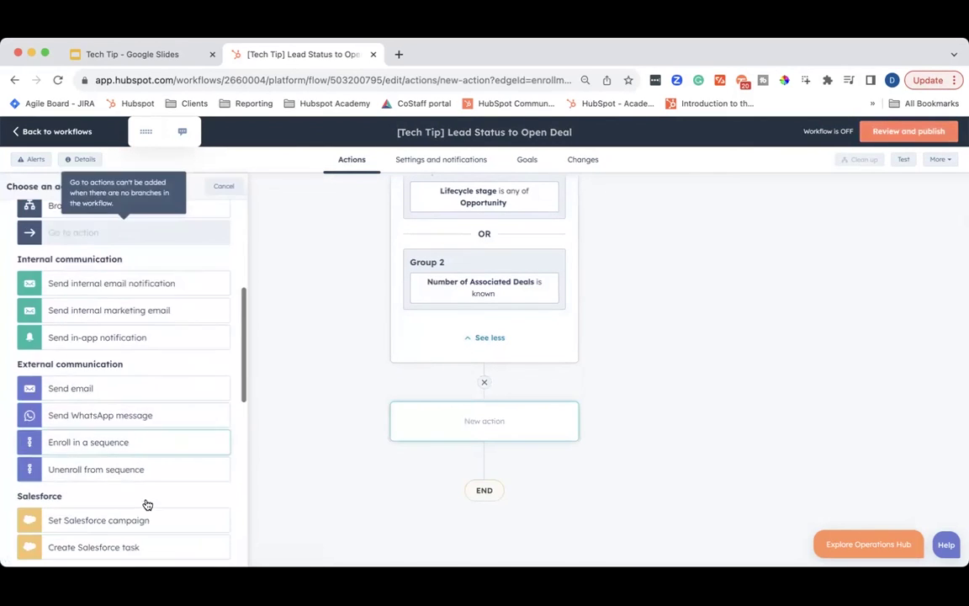
pyautogui.scroll(-3, 76, 525)
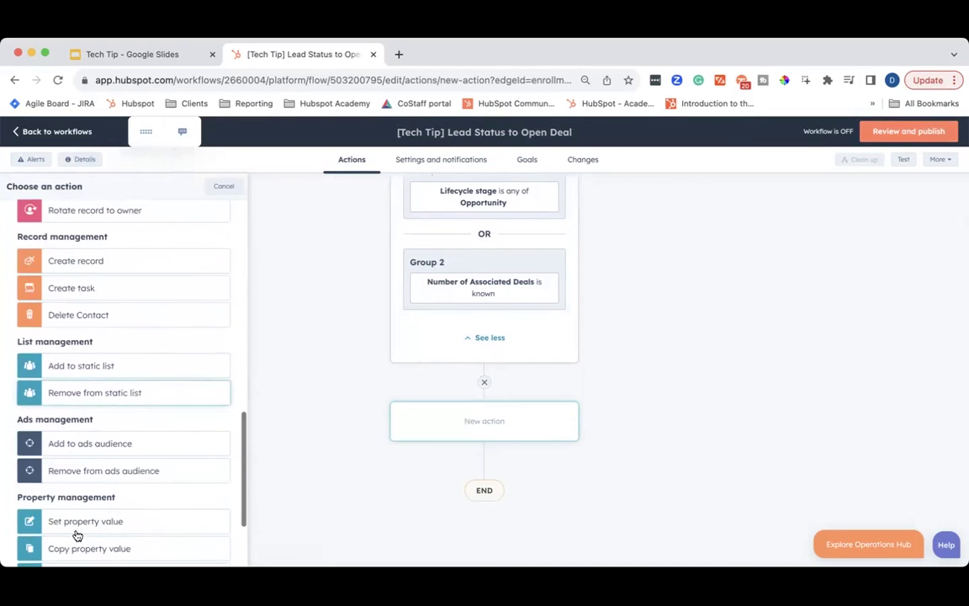
pyautogui.click(108, 418)
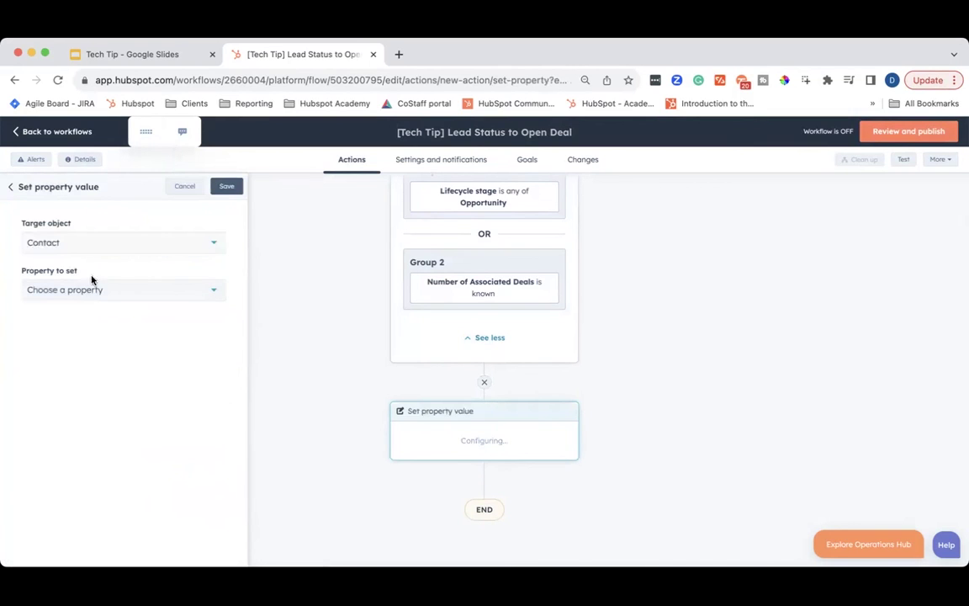
pyautogui.click(84, 290)
pyautogui.write('lead st')
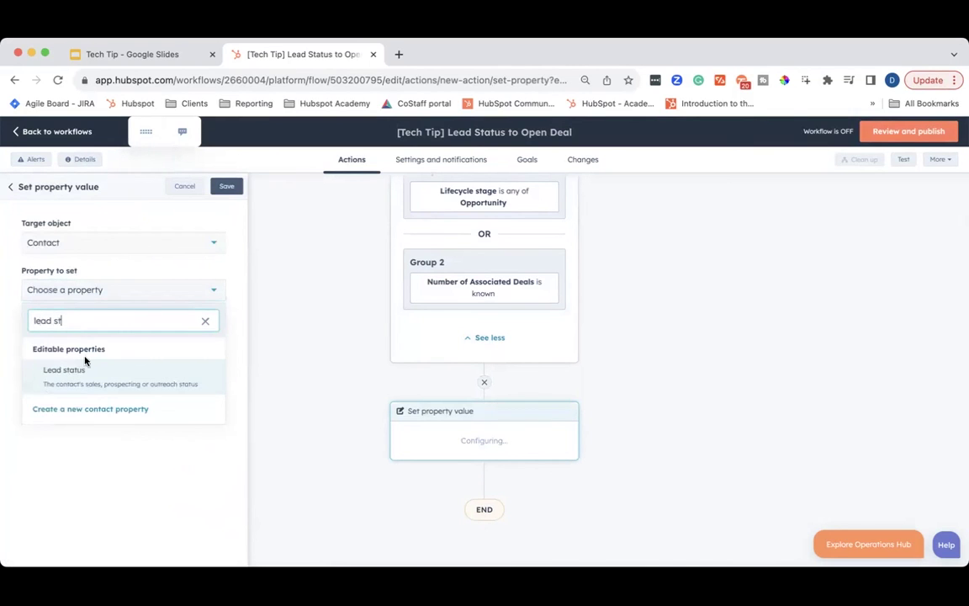
pyautogui.click(85, 369)
pyautogui.click(108, 338)
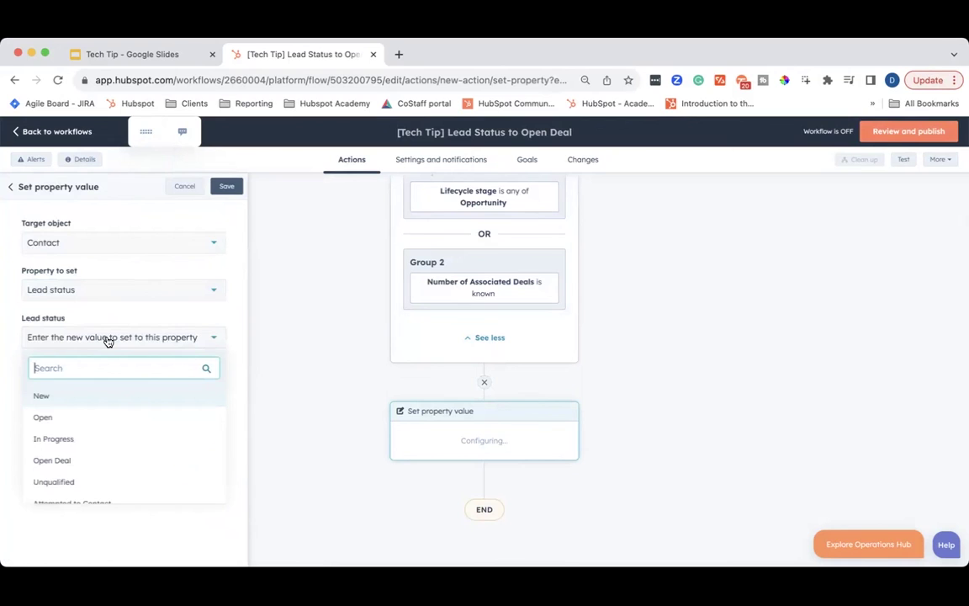
pyautogui.click(76, 461)
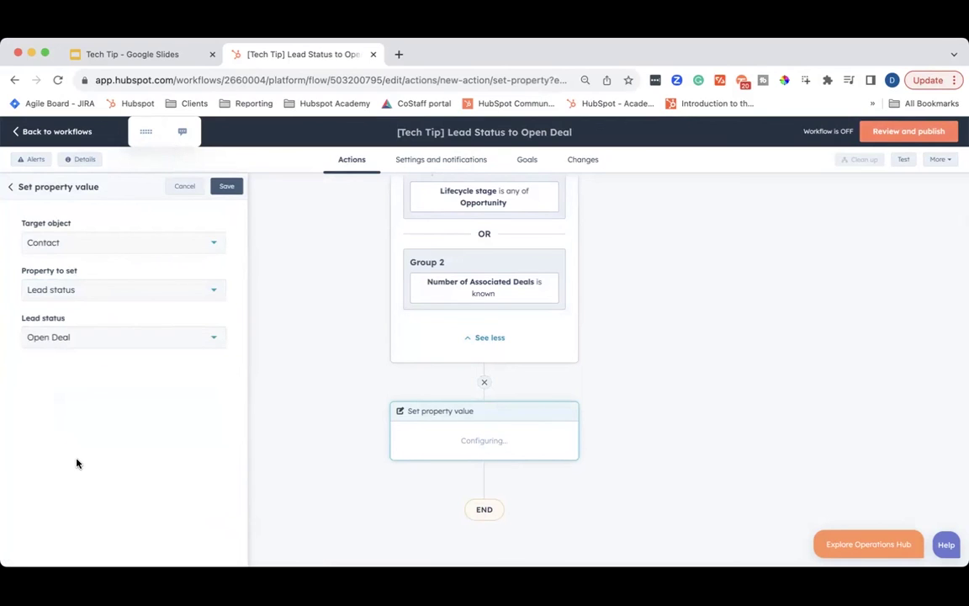
pyautogui.click(232, 186)
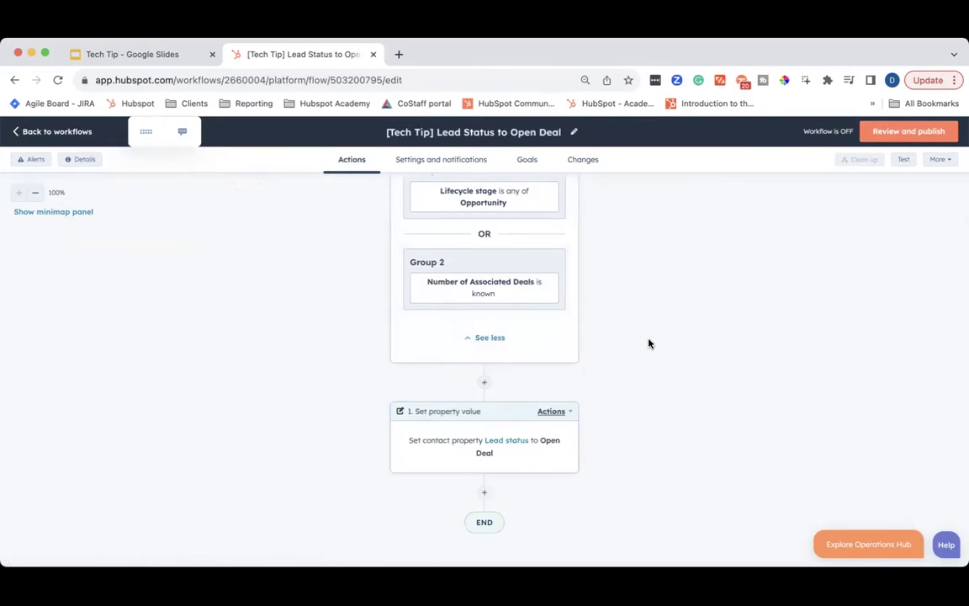